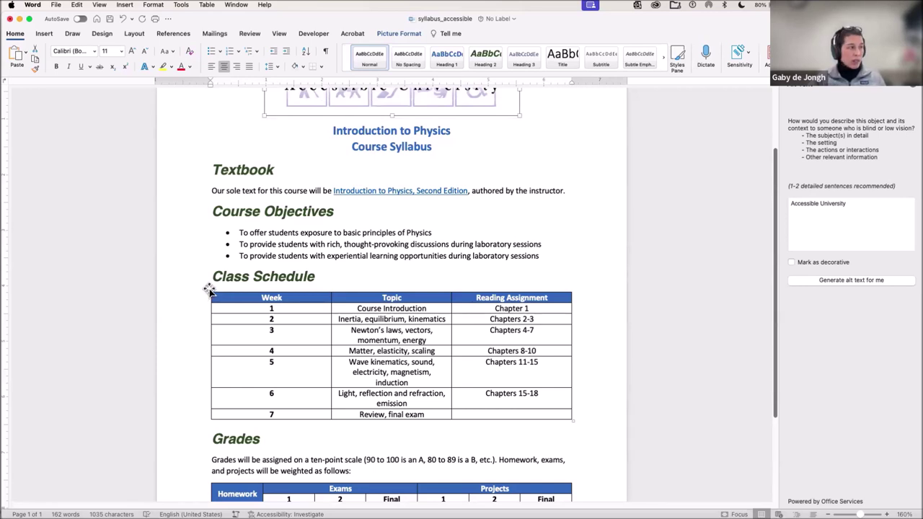
Step: Examine the Class Schedule table's style options and the row properties of its header row, leaving them unchanged
{"action": "left_click", "coordinate": [206, 286]}
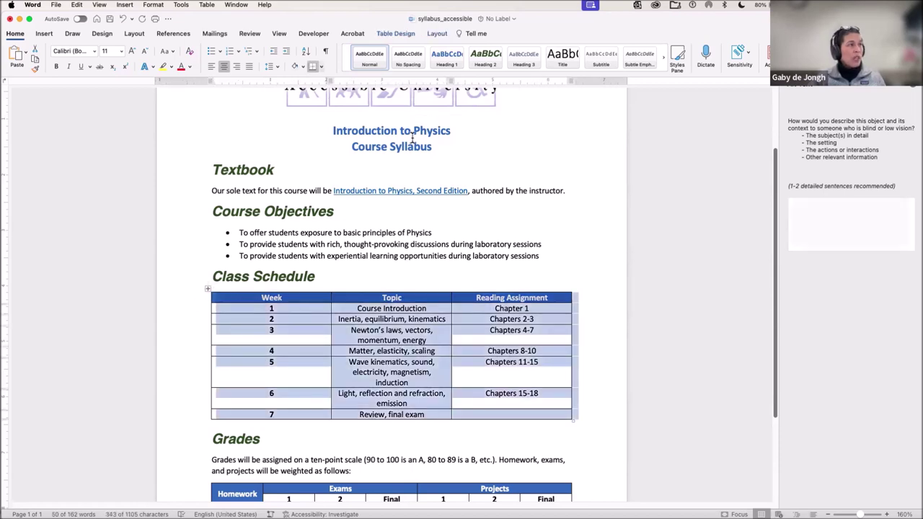
{"action": "left_click", "coordinate": [396, 32]}
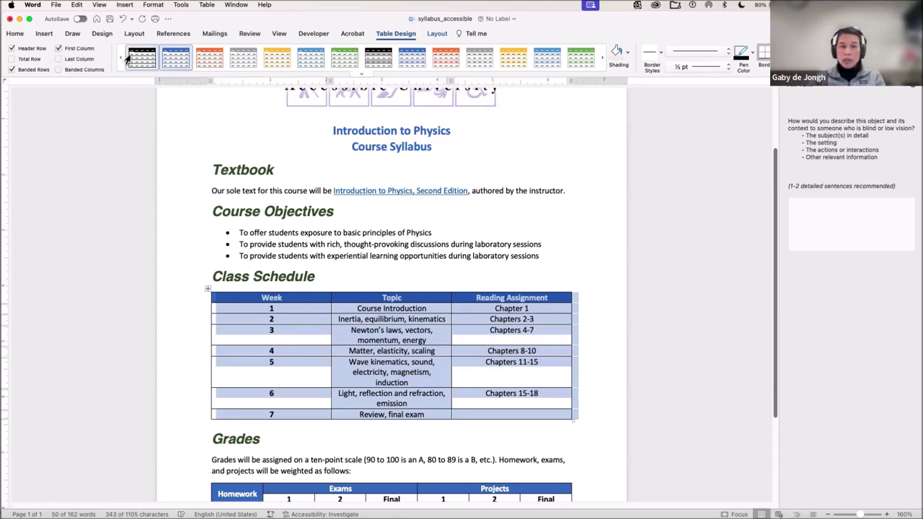
{"action": "left_click", "coordinate": [229, 299]}
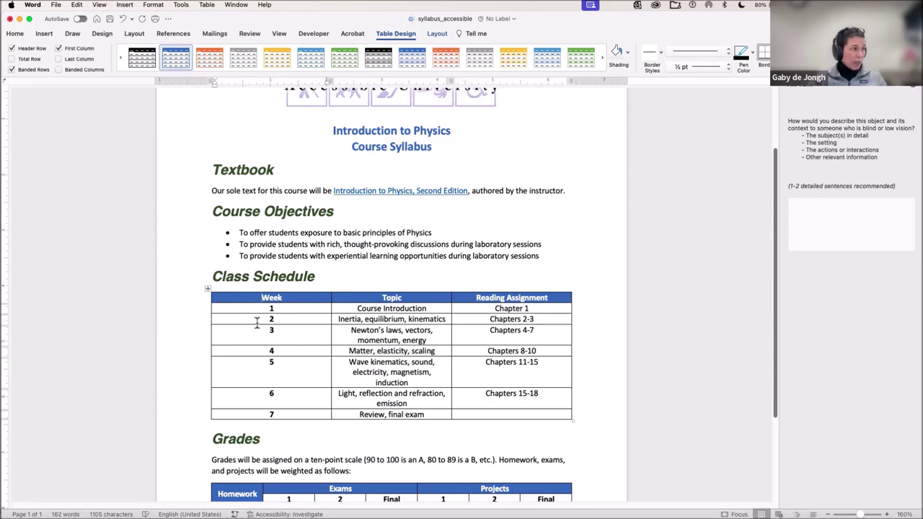
{"action": "left_click", "coordinate": [436, 34]}
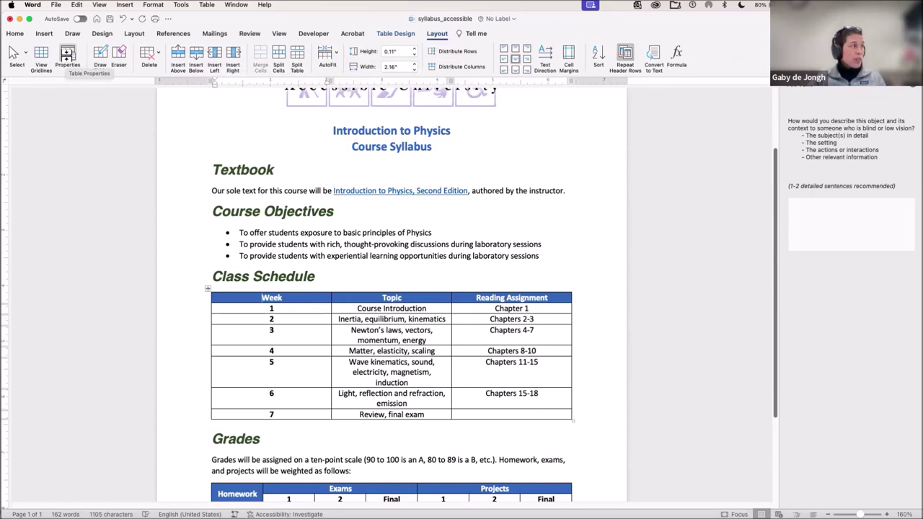
{"action": "left_click", "coordinate": [72, 56]}
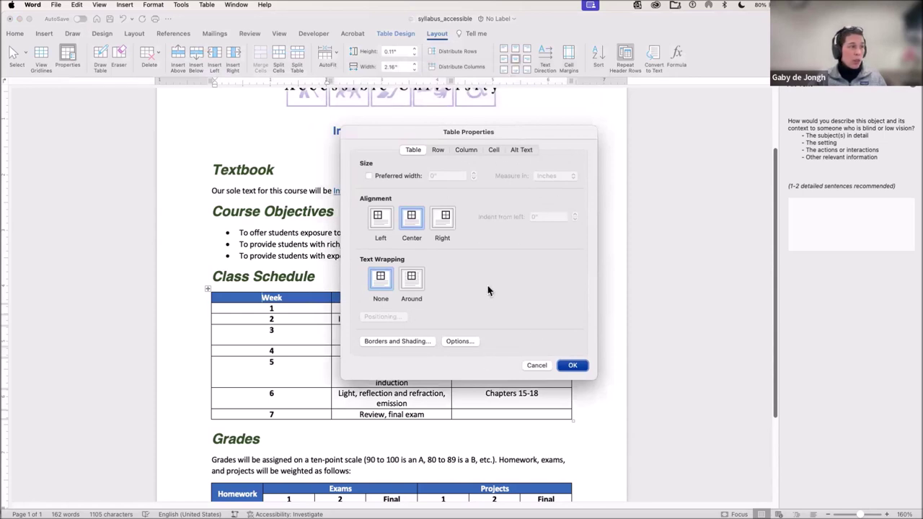
{"action": "left_click", "coordinate": [438, 150]}
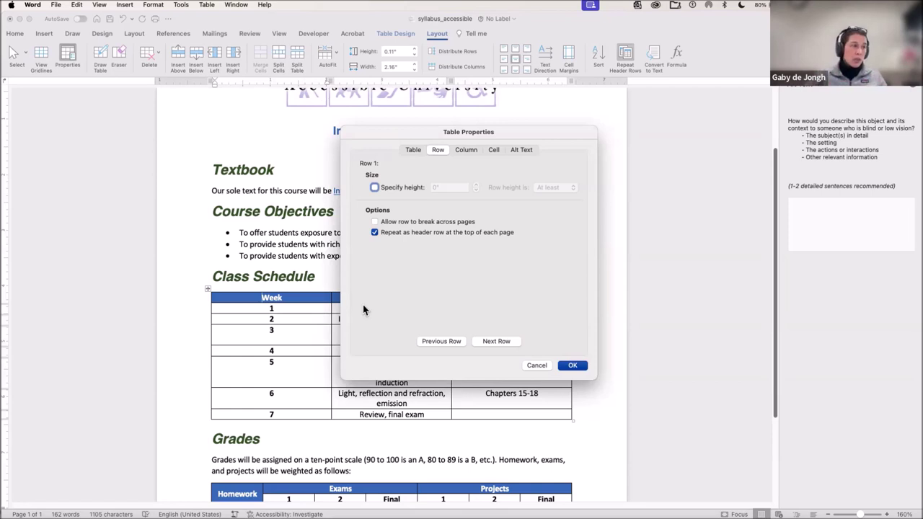
{"action": "left_click", "coordinate": [537, 366]}
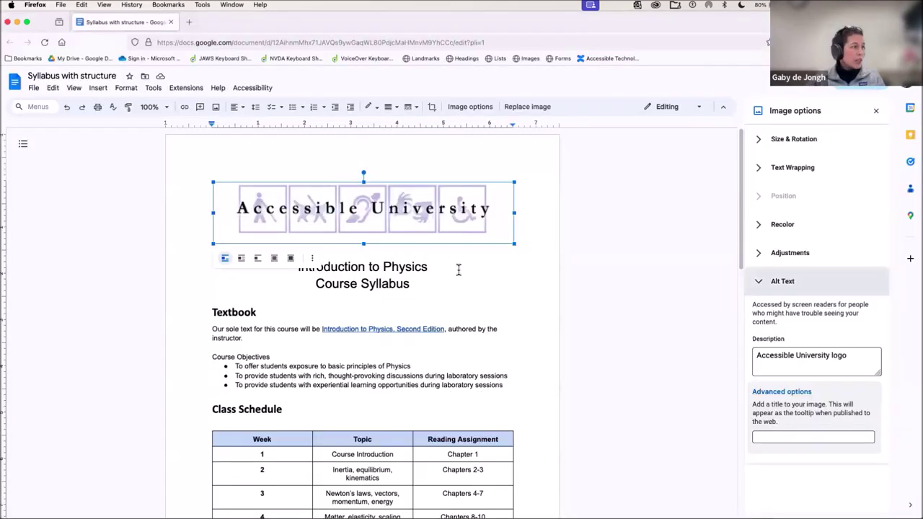
Step: Unpin the header row of the Class Schedule table in the Google Docs syllabus and pin it again
{"action": "left_click", "coordinate": [442, 275]}
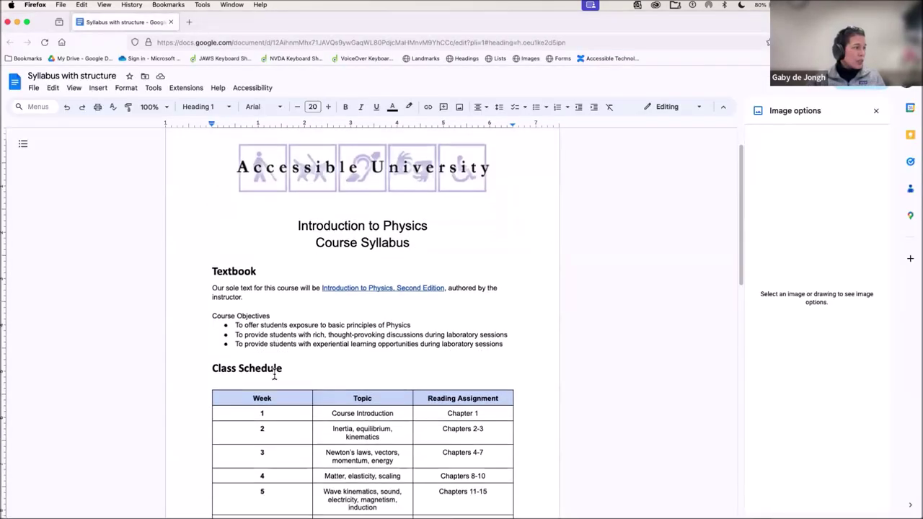
{"action": "scroll", "coordinate": [274, 374], "scroll_direction": "down", "scroll_amount": 3}
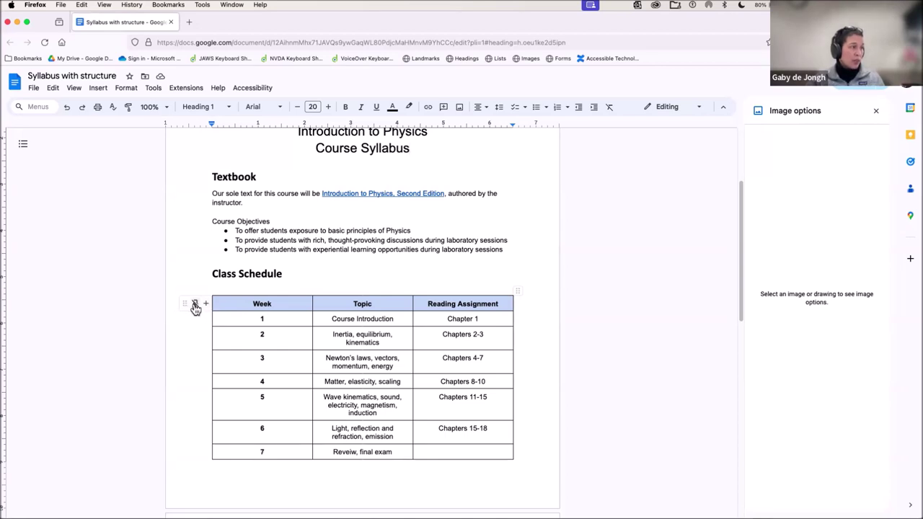
{"action": "left_click", "coordinate": [195, 303]}
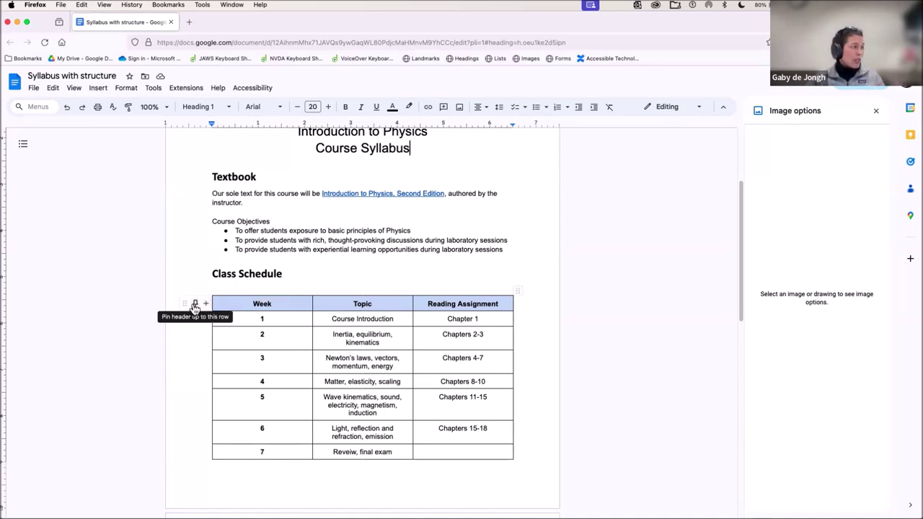
{"action": "left_click", "coordinate": [194, 305]}
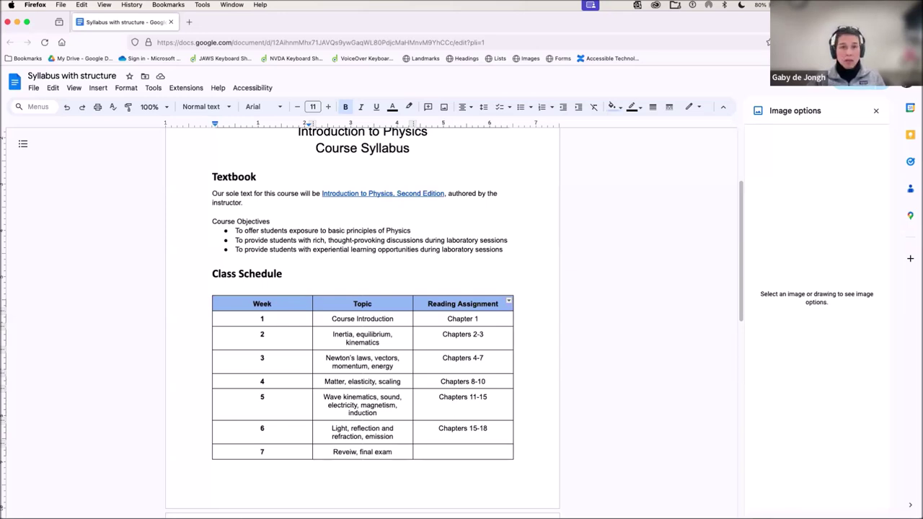
{"action": "key", "text": "super+Tab"}
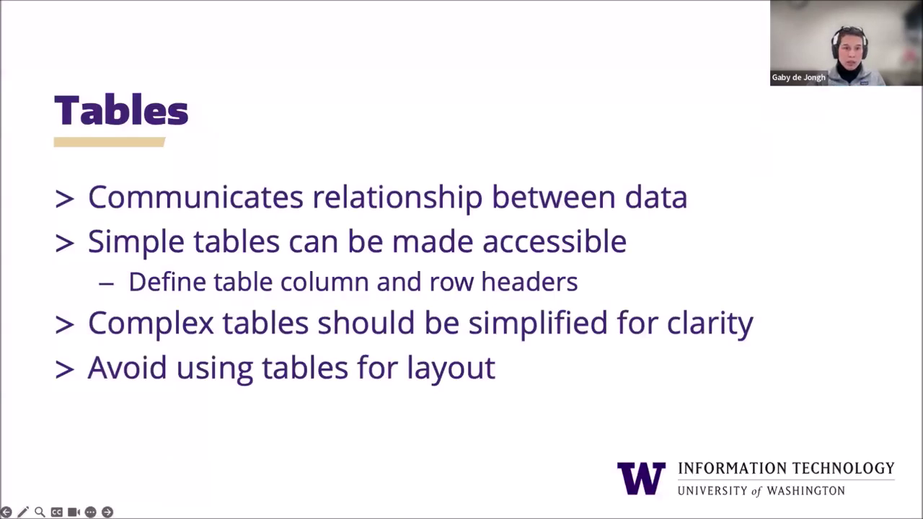
{"action": "key", "text": "Right"}
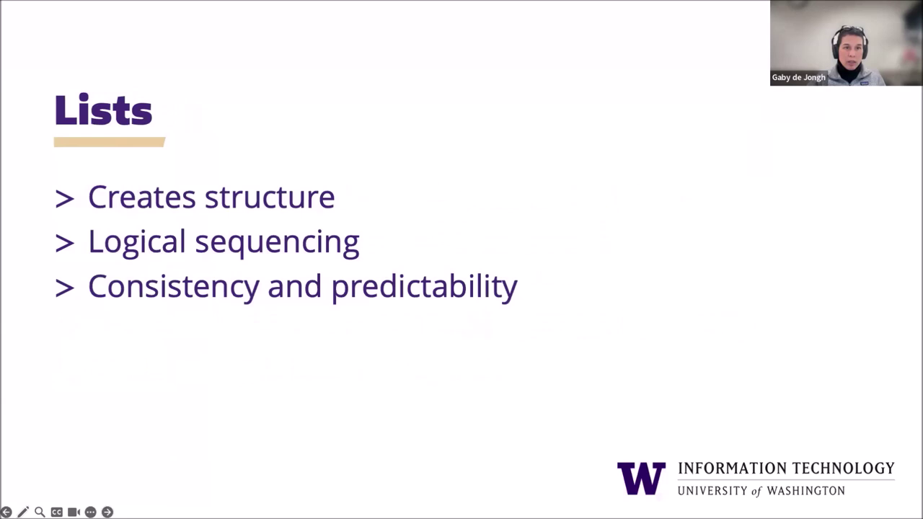
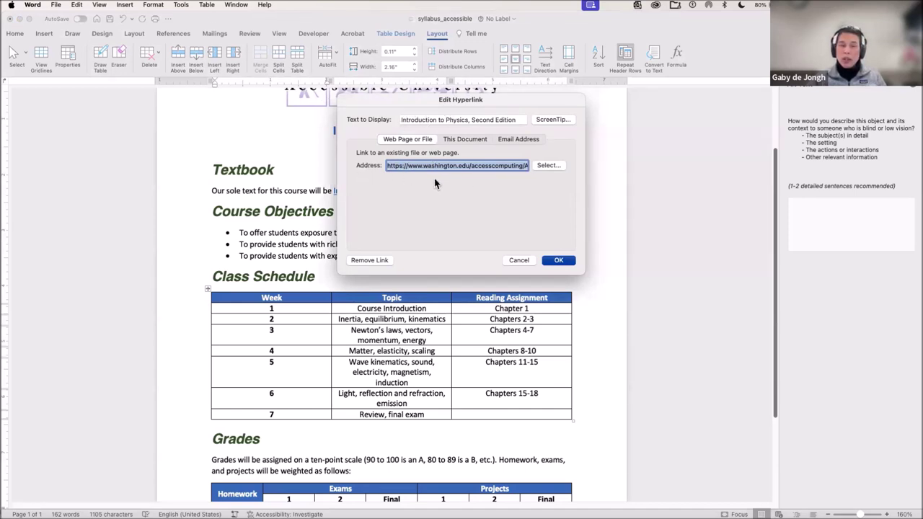
Step: Close the textbook link's hyperlink settings without changing them
{"action": "left_click", "coordinate": [519, 260]}
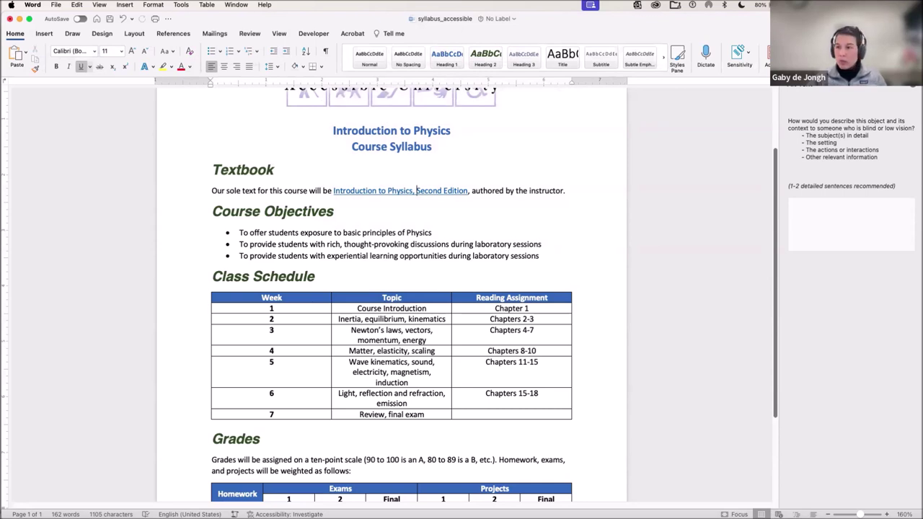
{"action": "key", "text": "super+Tab"}
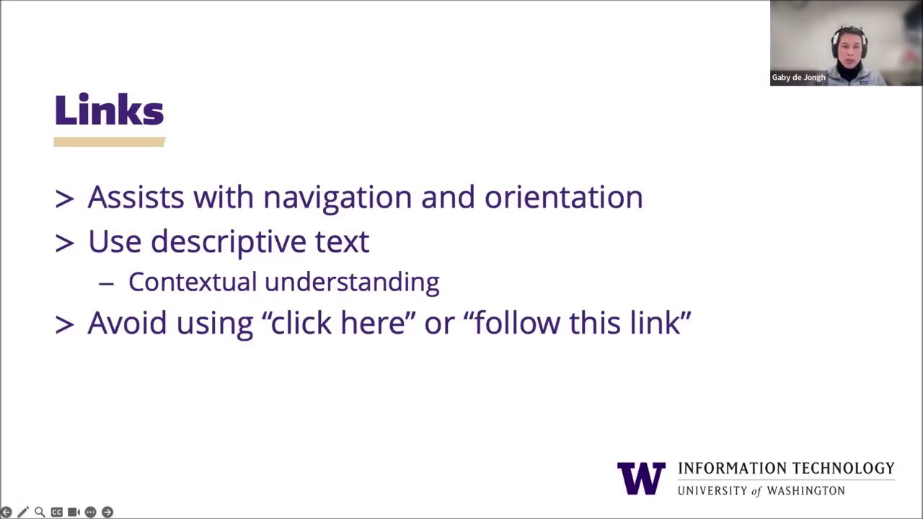
{"action": "key", "text": "Right"}
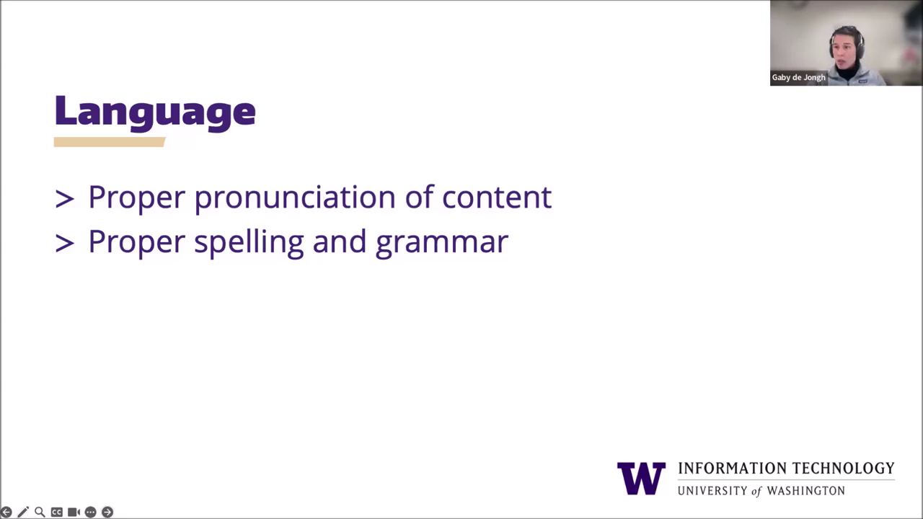
Step: Switch to the Word syllabus and close its alt text pane
{"action": "key", "text": "super+Tab"}
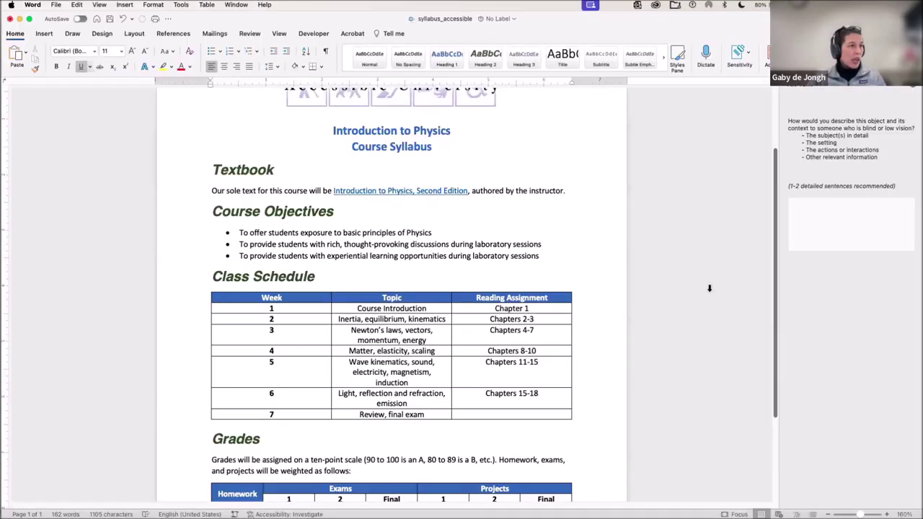
{"action": "left_click", "coordinate": [914, 94]}
Step: Check which proofing language is assigned to the French sentence below the Grades table, without changing it
{"action": "scroll", "coordinate": [640, 300], "scroll_direction": "down", "scroll_amount": 5}
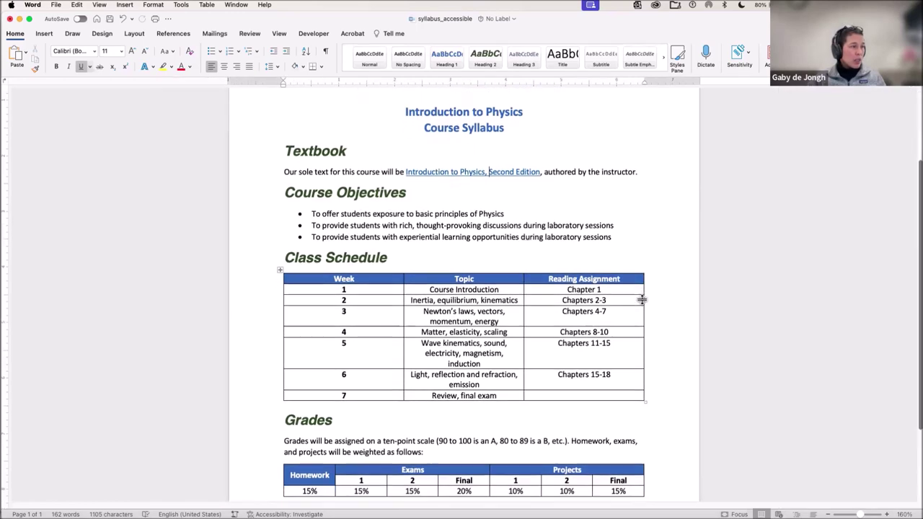
{"action": "left_click", "coordinate": [467, 406]}
{"action": "left_click_drag", "start_coordinate": [282, 406], "coordinate": [515, 406]}
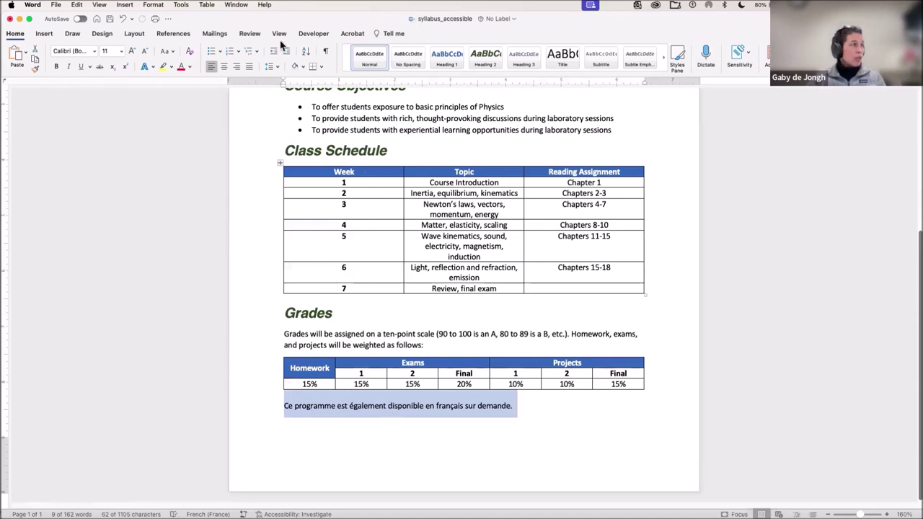
{"action": "left_click", "coordinate": [249, 34]}
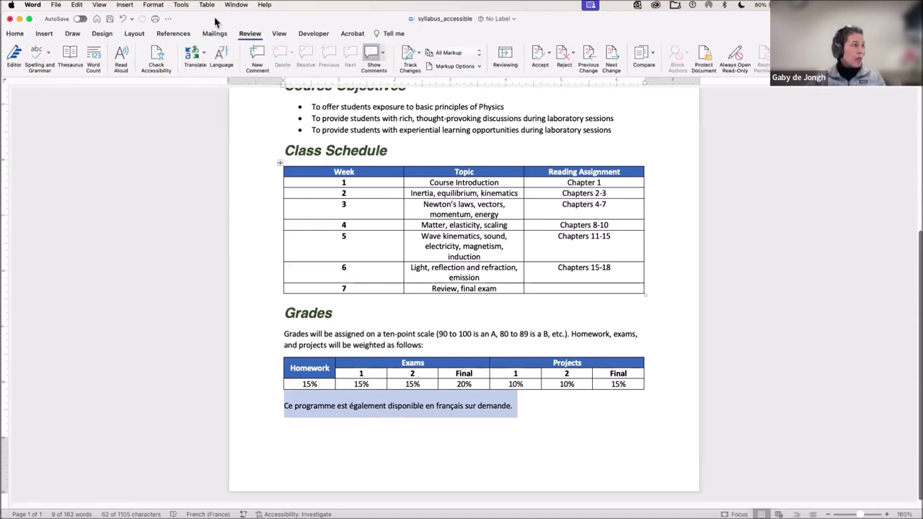
{"action": "left_click", "coordinate": [222, 55]}
{"action": "left_click_drag", "start_coordinate": [500, 84], "coordinate": [812, 152]}
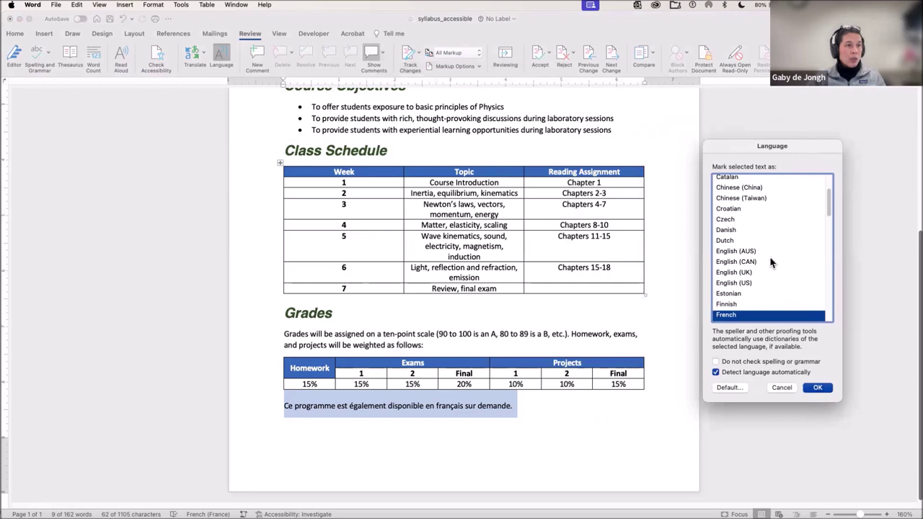
{"action": "scroll", "coordinate": [760, 292], "scroll_direction": "down", "scroll_amount": 2}
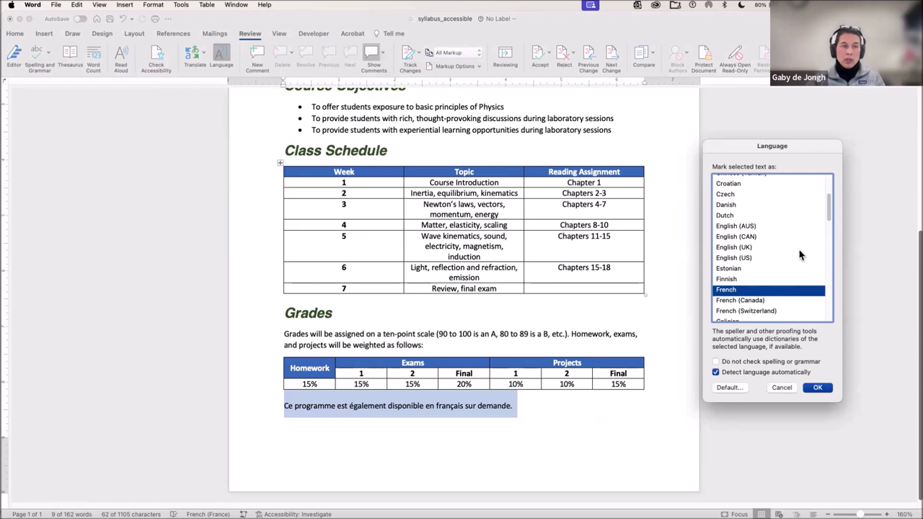
{"action": "left_click", "coordinate": [784, 387]}
{"action": "left_click", "coordinate": [634, 333]}
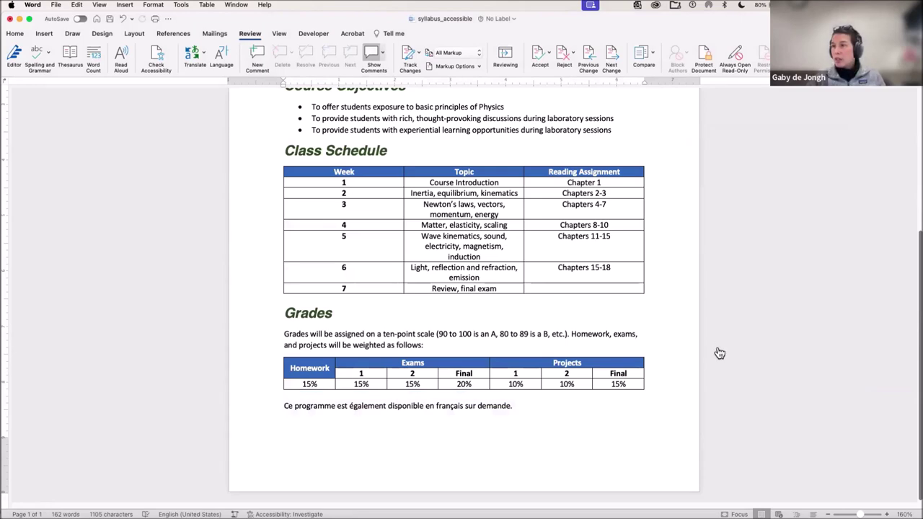
Step: Switch to the Google Docs syllabus and select the French sentence below the Grades table
{"action": "key", "text": "super+Tab"}
{"action": "scroll", "coordinate": [585, 286], "scroll_direction": "down", "scroll_amount": 5}
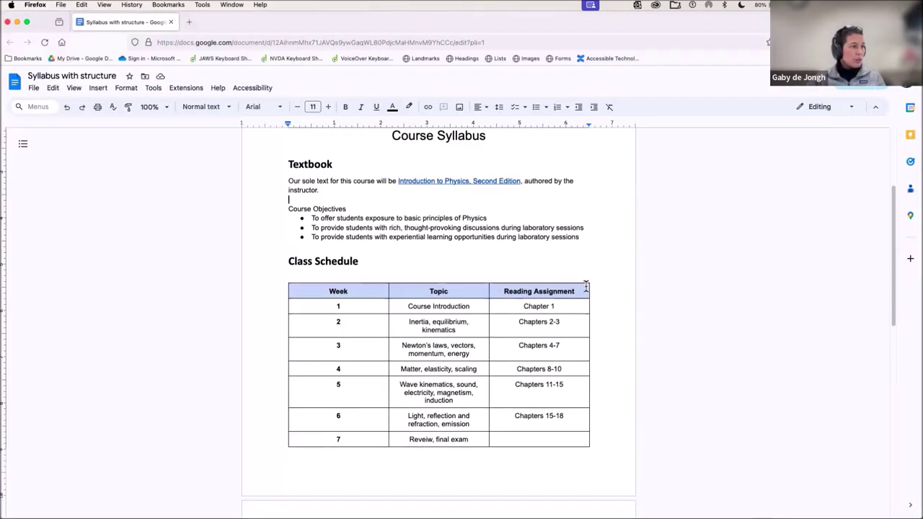
{"action": "scroll", "coordinate": [585, 286], "scroll_direction": "down", "scroll_amount": 5}
{"action": "left_click", "coordinate": [382, 374]}
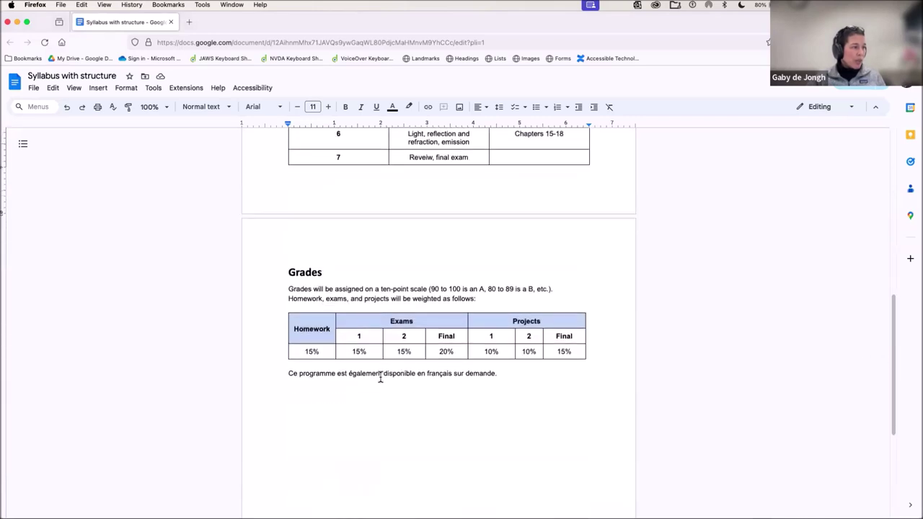
{"action": "left_click", "coordinate": [288, 373]}
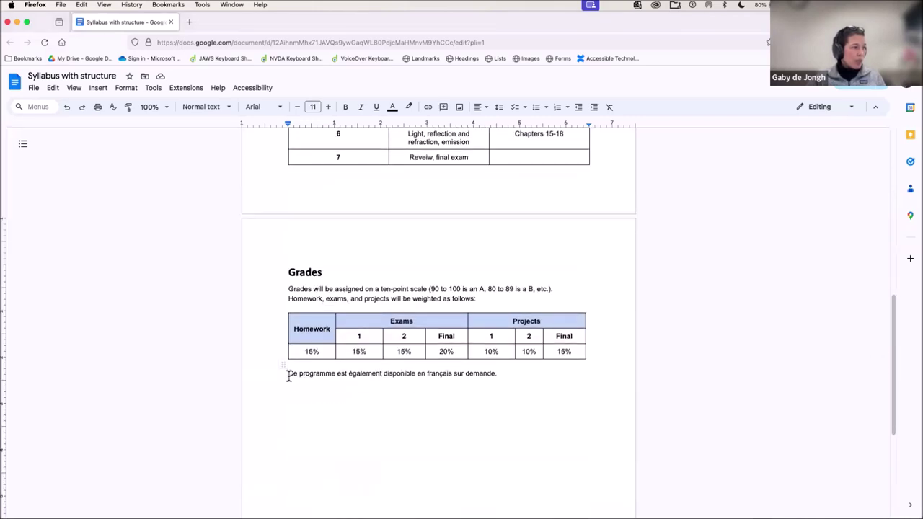
{"action": "scroll", "coordinate": [523, 385], "scroll_direction": "down", "scroll_amount": 1}
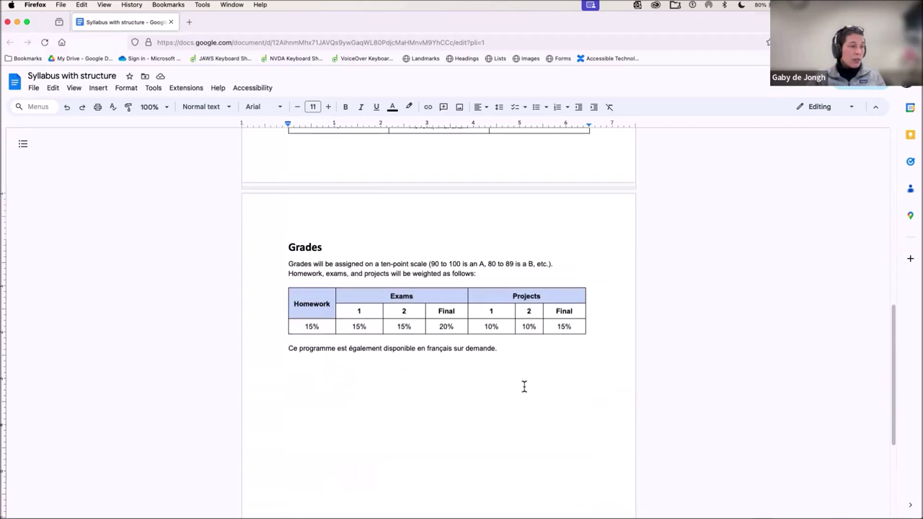
{"action": "left_click_drag", "start_coordinate": [288, 342], "coordinate": [498, 342]}
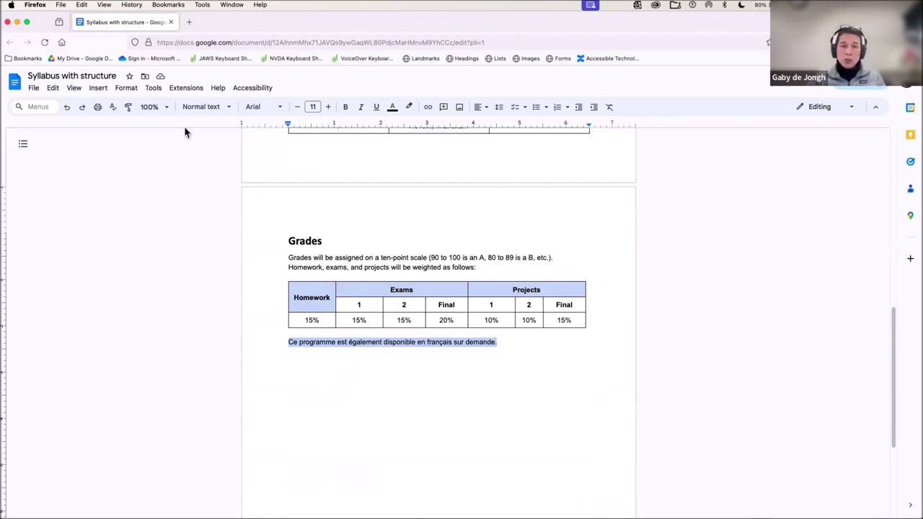
Step: Examine the languages available for the whole Google Docs document and leave the list without choosing one
{"action": "left_click", "coordinate": [33, 88]}
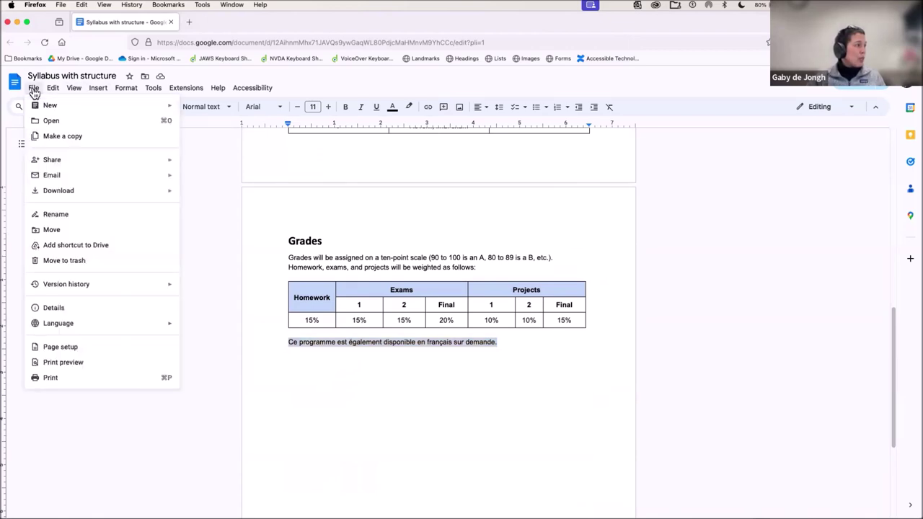
{"action": "mouse_move", "coordinate": [69, 328]}
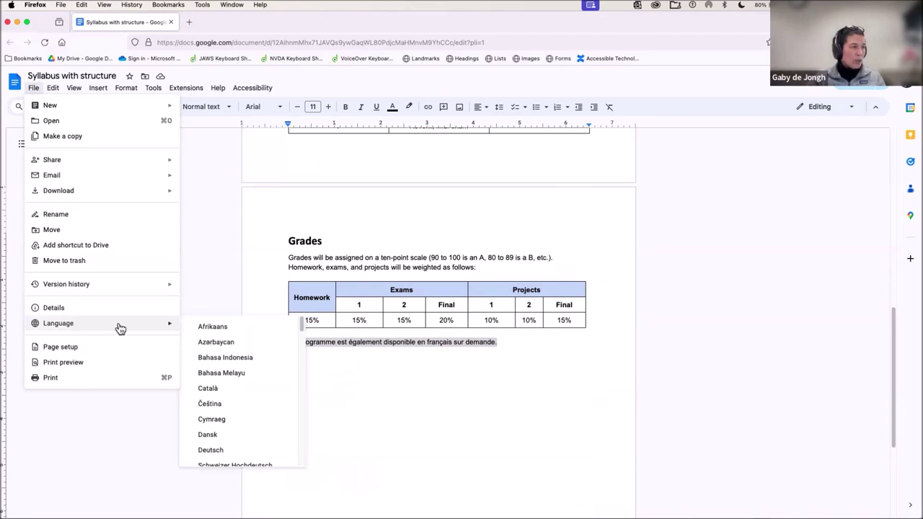
{"action": "scroll", "coordinate": [247, 377], "scroll_direction": "down", "scroll_amount": 2}
{"action": "scroll", "coordinate": [249, 379], "scroll_direction": "down", "scroll_amount": 5}
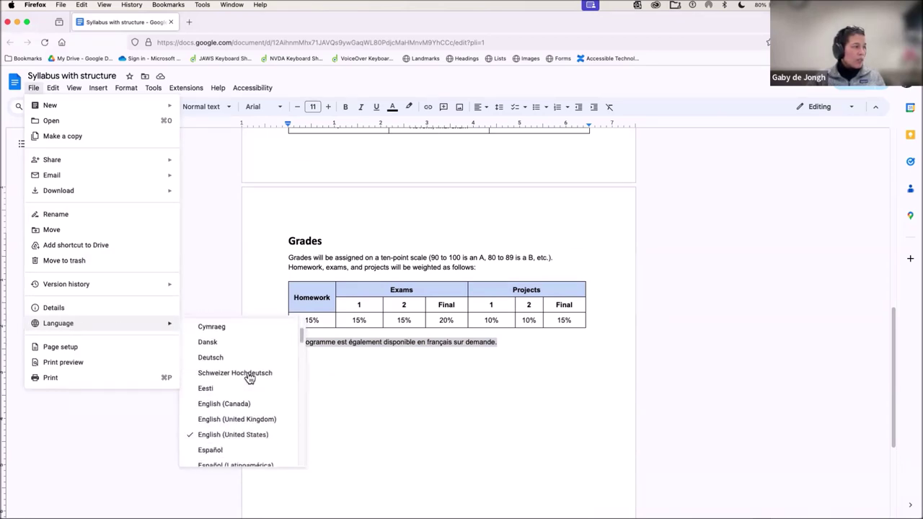
{"action": "scroll", "coordinate": [248, 378], "scroll_direction": "up", "scroll_amount": 1}
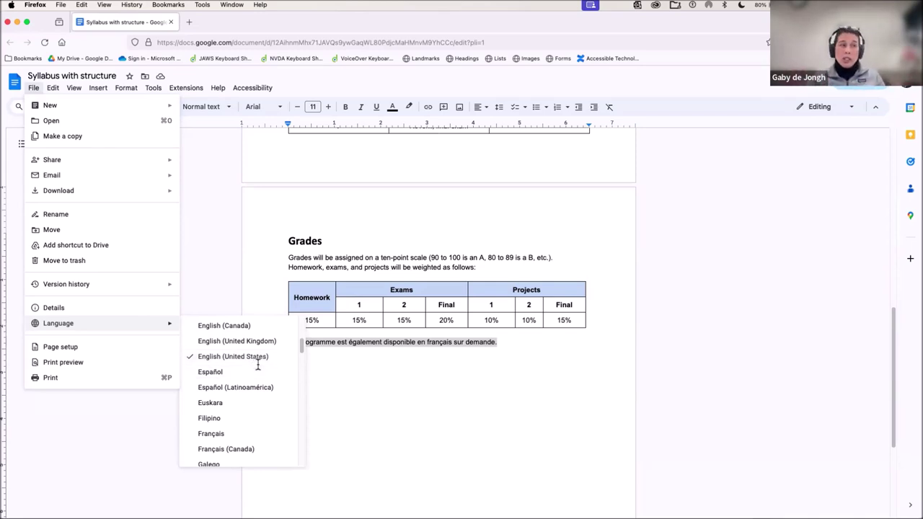
{"action": "left_click", "coordinate": [434, 366]}
{"action": "scroll", "coordinate": [531, 408], "scroll_direction": "up", "scroll_amount": 5}
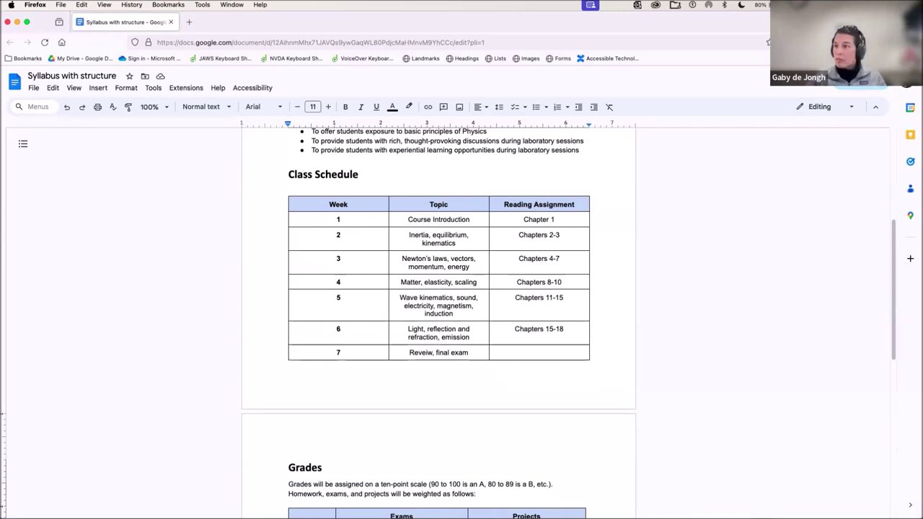
{"action": "key", "text": "super+Tab"}
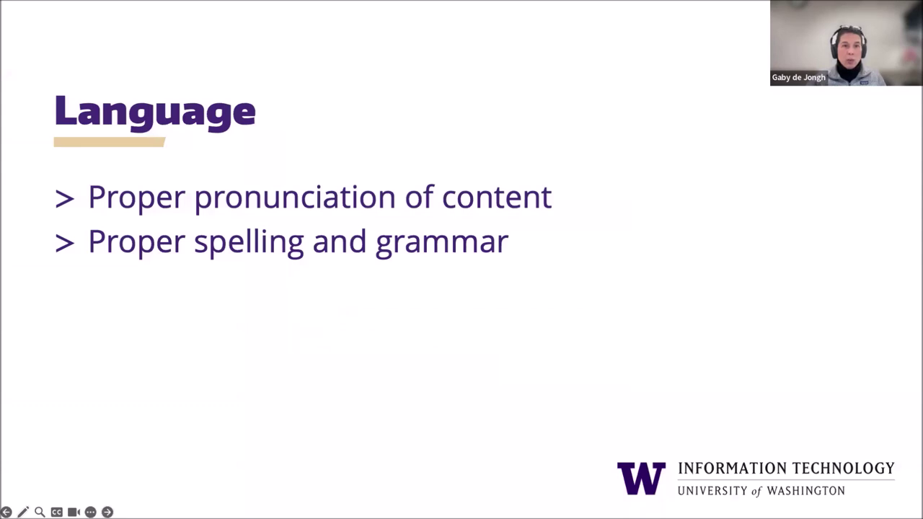
{"action": "key", "text": "Right"}
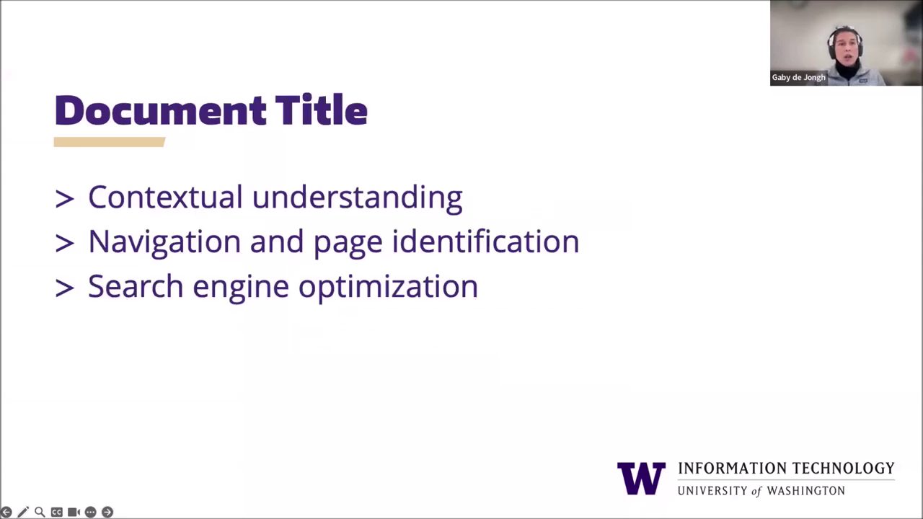
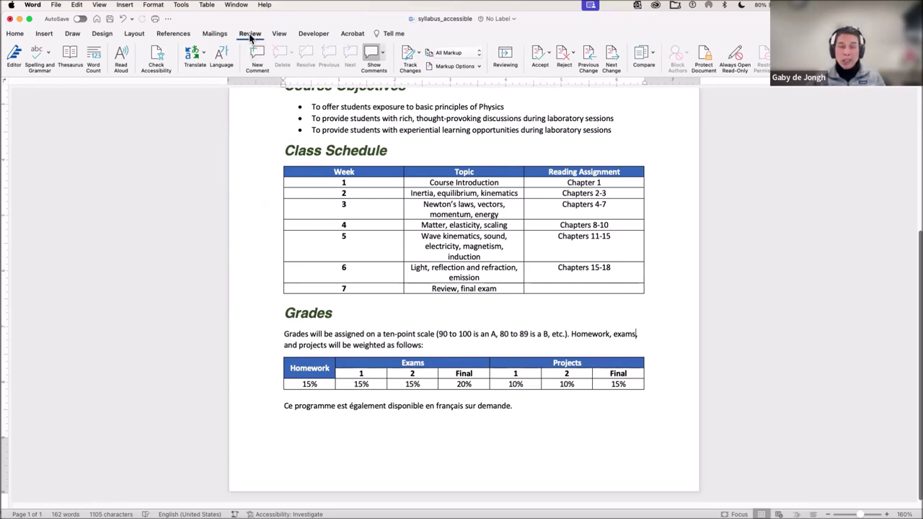
Step: Run the accessibility checker on the accessible Word syllabus and on syllabus_NOTaccessible, and review the latter's inspection results
{"action": "left_click", "coordinate": [158, 60]}
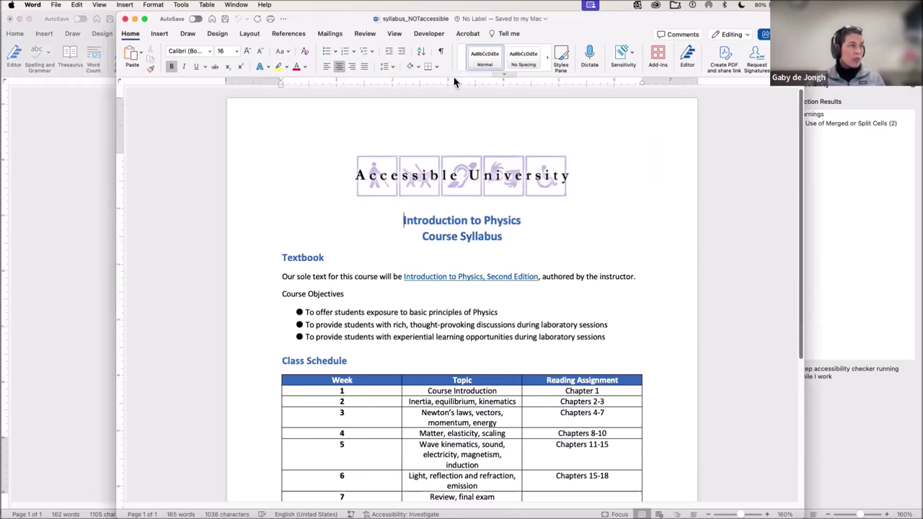
{"action": "left_click", "coordinate": [365, 34]}
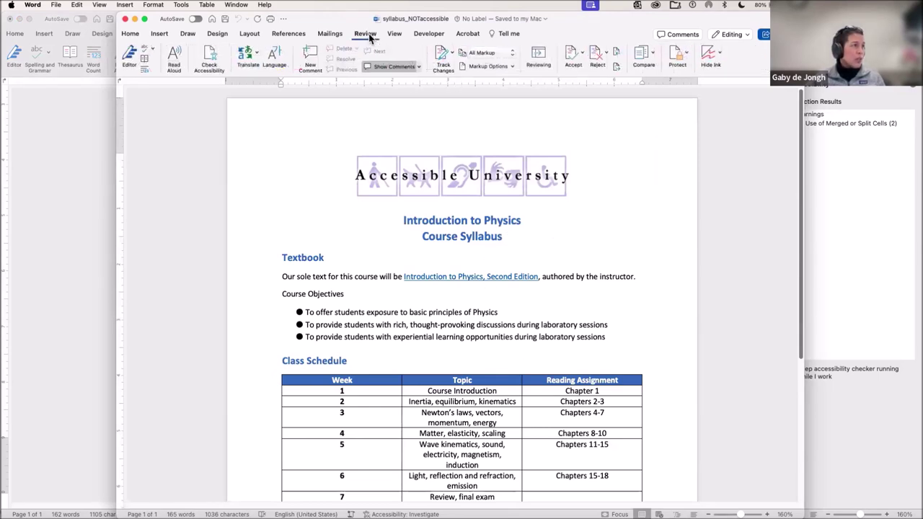
{"action": "left_click", "coordinate": [209, 56]}
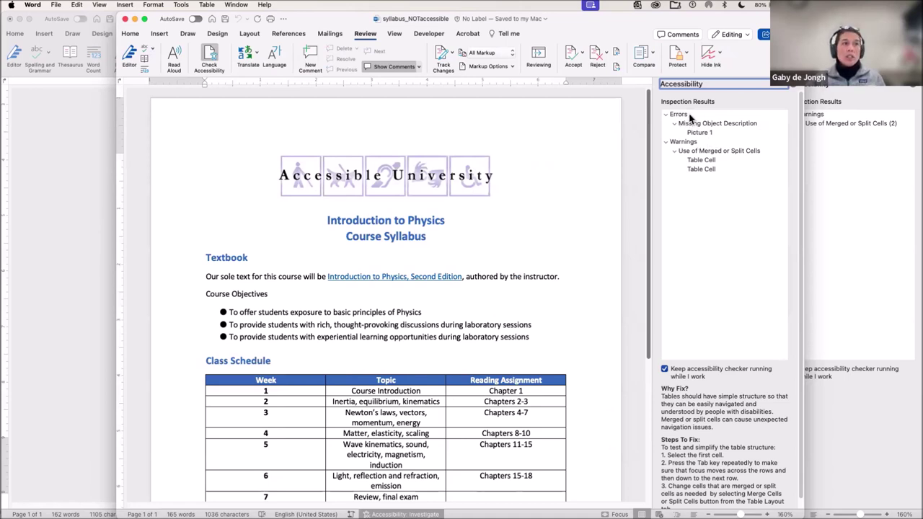
{"action": "mouse_move", "coordinate": [688, 122]}
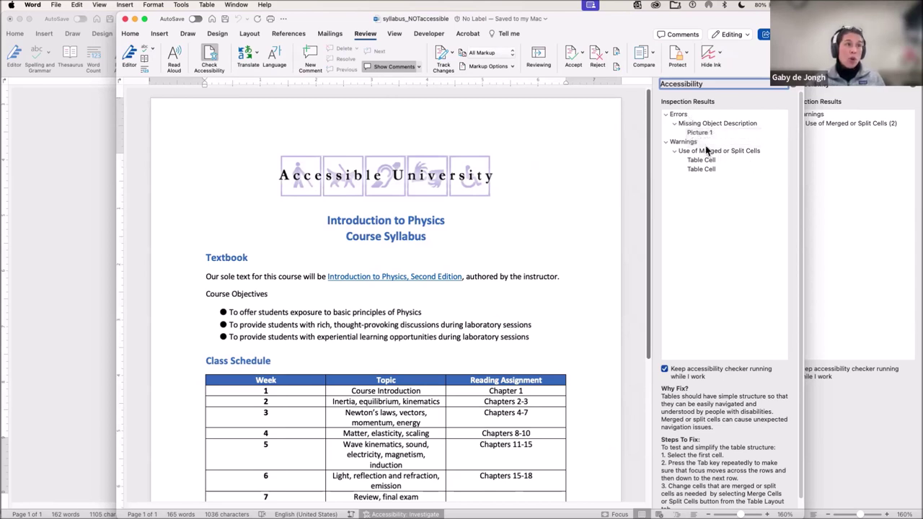
{"action": "mouse_move", "coordinate": [698, 148]}
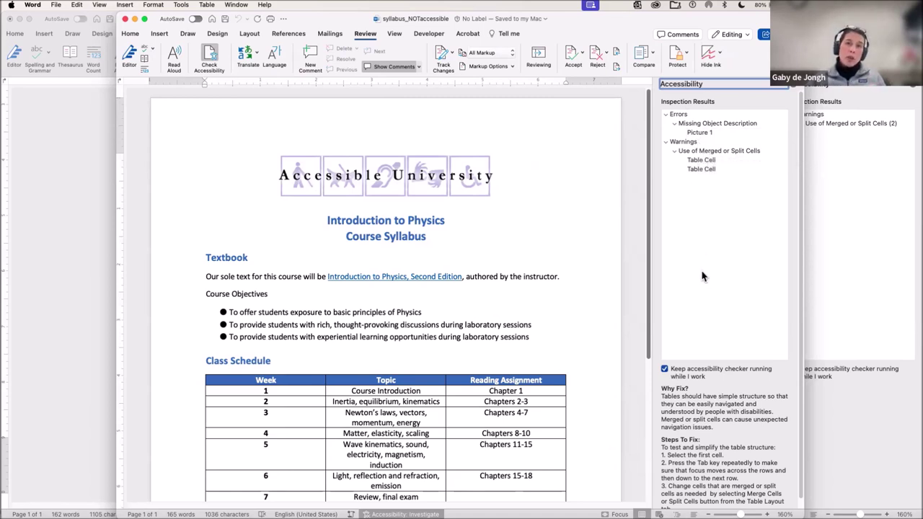
Step: Examine the fix guidance for Picture 1's missing description and the first merged table cell, and locate the Homework cell in the Grades table
{"action": "left_click", "coordinate": [699, 133]}
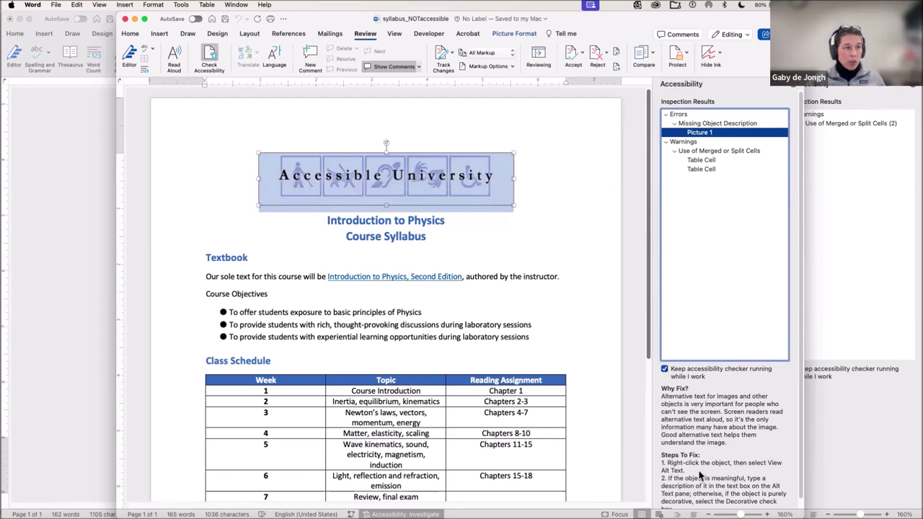
{"action": "scroll", "coordinate": [705, 457], "scroll_direction": "down", "scroll_amount": 1}
{"action": "scroll", "coordinate": [705, 457], "scroll_direction": "down", "scroll_amount": 1}
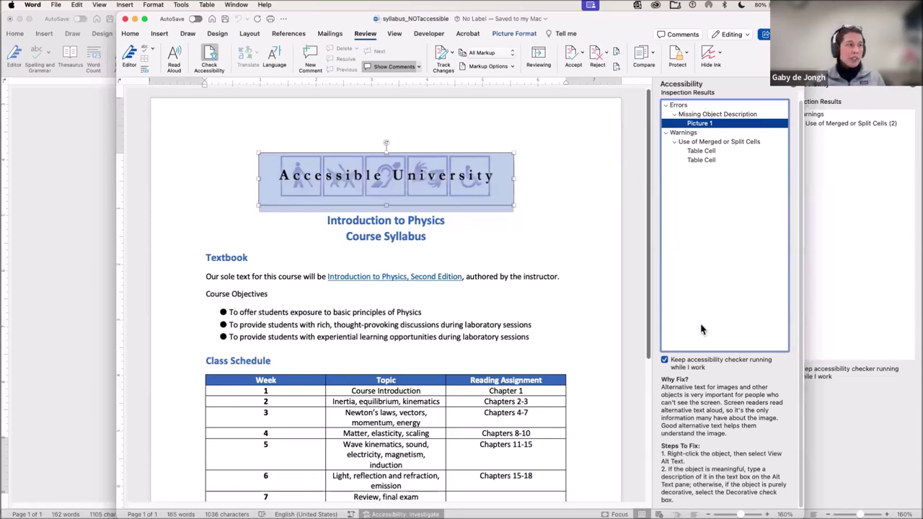
{"action": "left_click", "coordinate": [703, 152]}
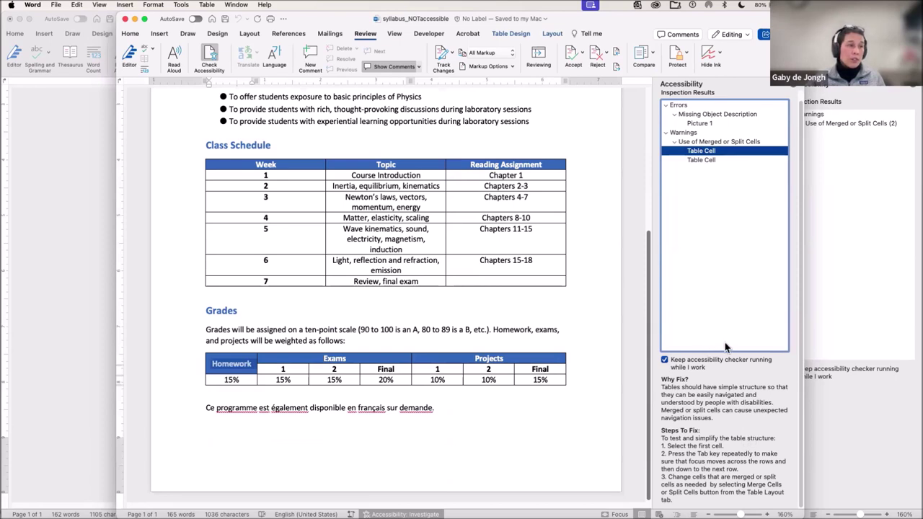
{"action": "left_click", "coordinate": [239, 364]}
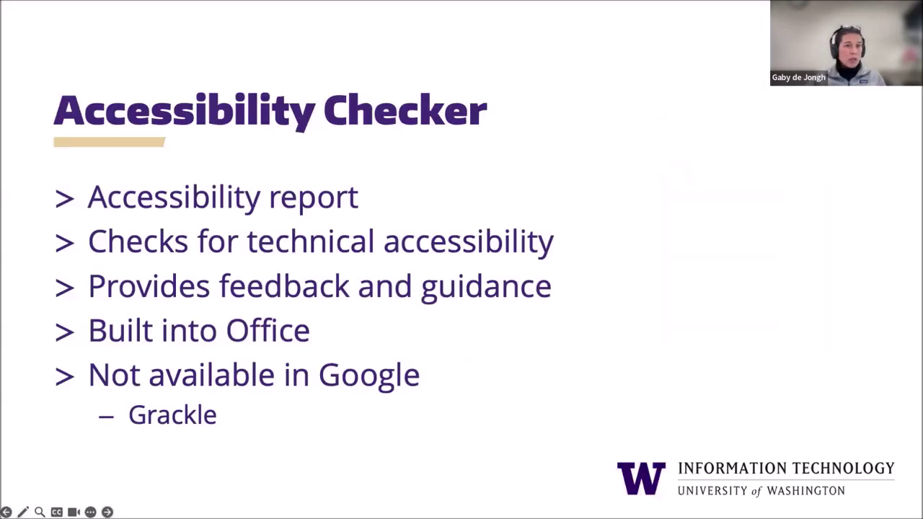
{"action": "key", "text": "Right"}
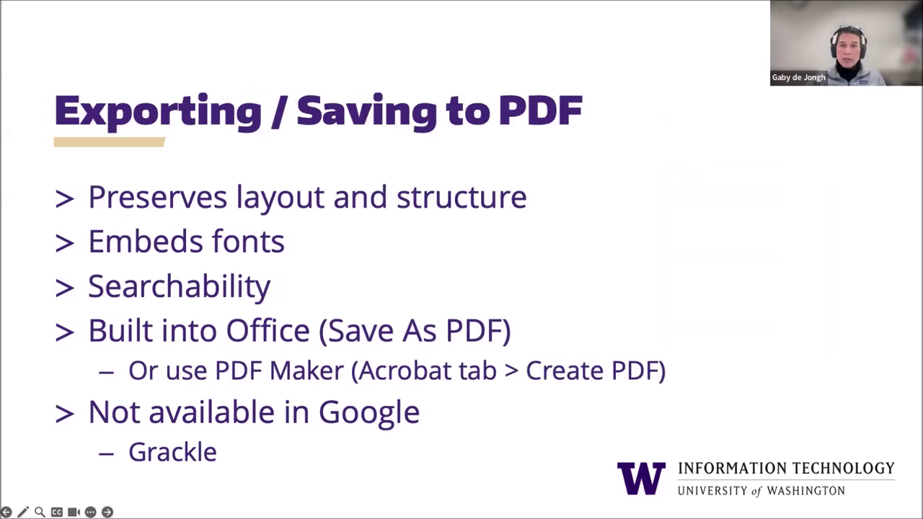
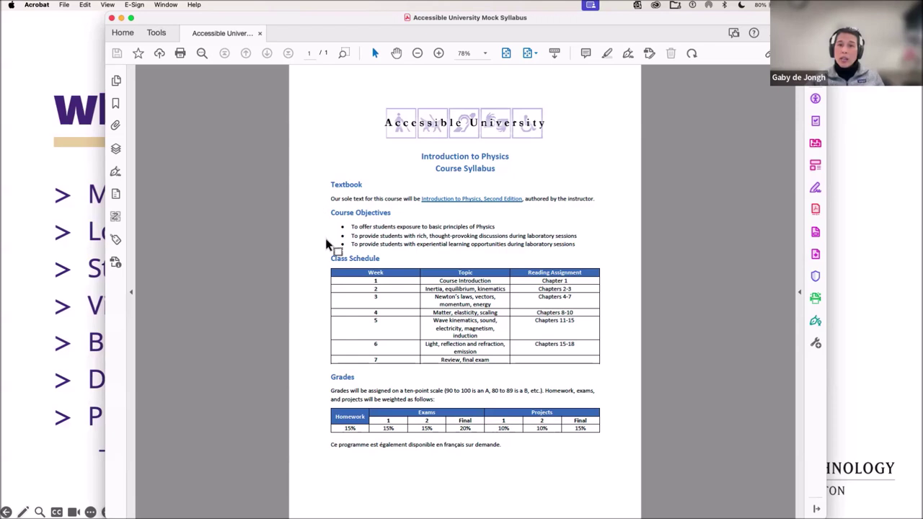
Step: Display the accessibility tags of the Accessible University Mock Syllabus PDF in Acrobat
{"action": "left_click", "coordinate": [108, 5]}
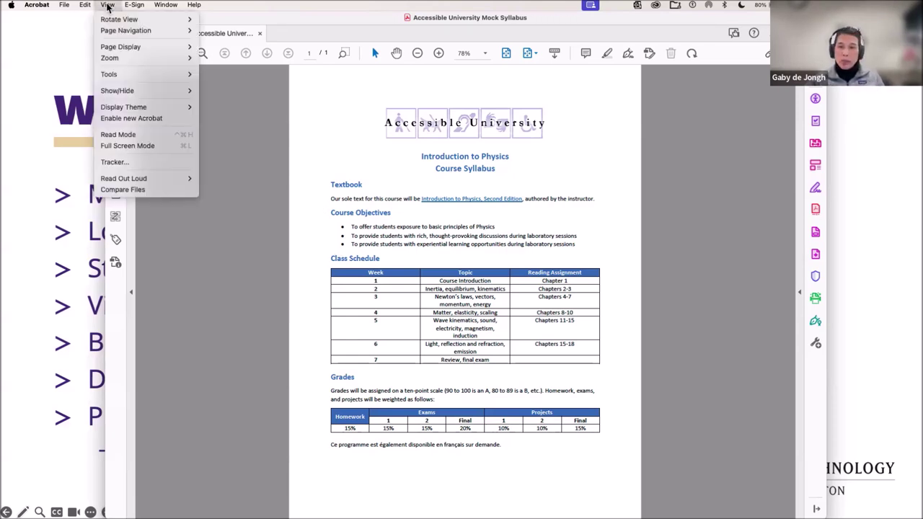
{"action": "mouse_move", "coordinate": [130, 94]}
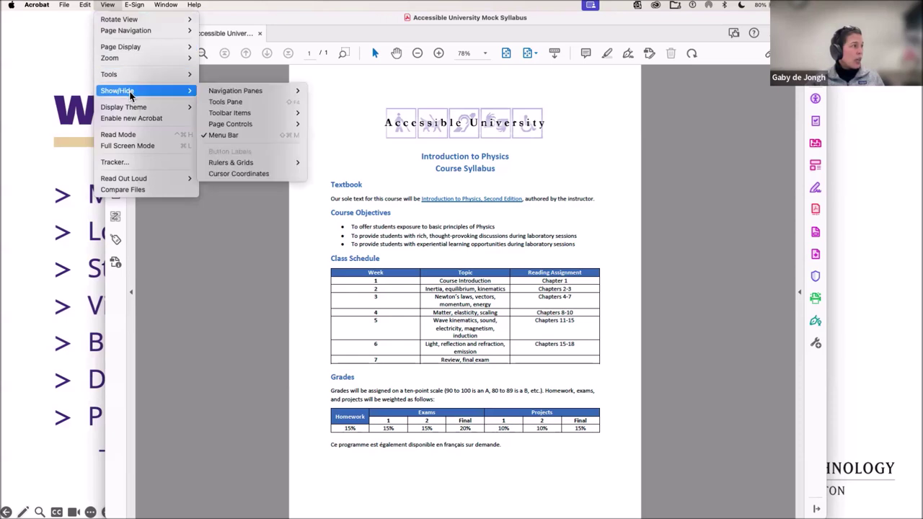
{"action": "mouse_move", "coordinate": [245, 94]}
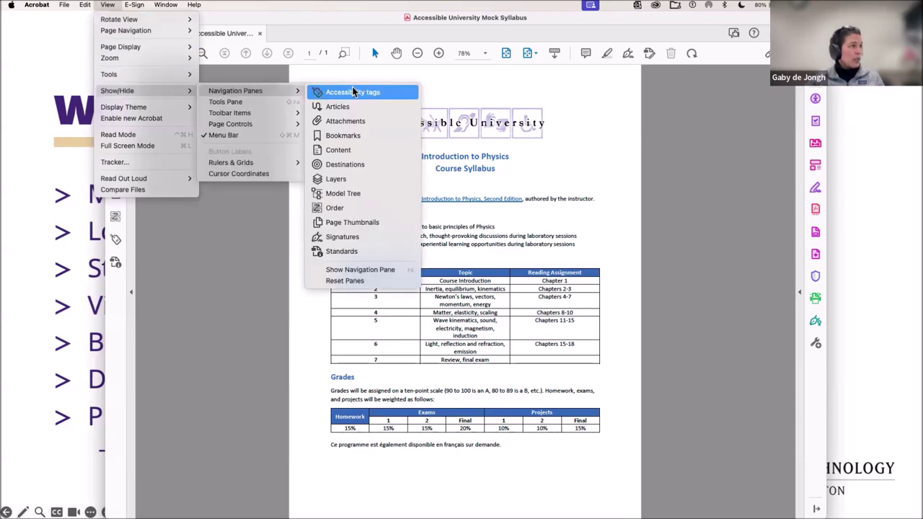
{"action": "left_click", "coordinate": [381, 96]}
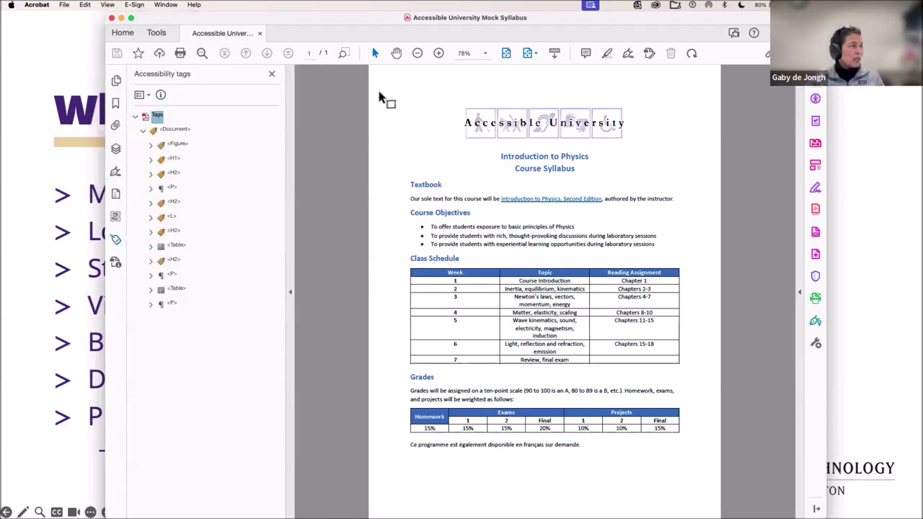
Step: Inspect the Document, Figure and H1 tags in order, and expand the H1 tag to examine its text content
{"action": "left_click", "coordinate": [176, 131]}
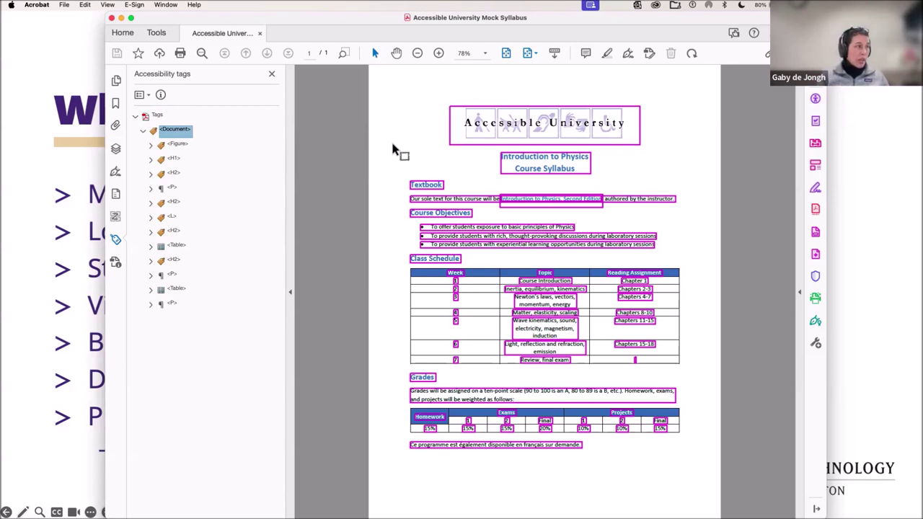
{"action": "key", "text": "Down"}
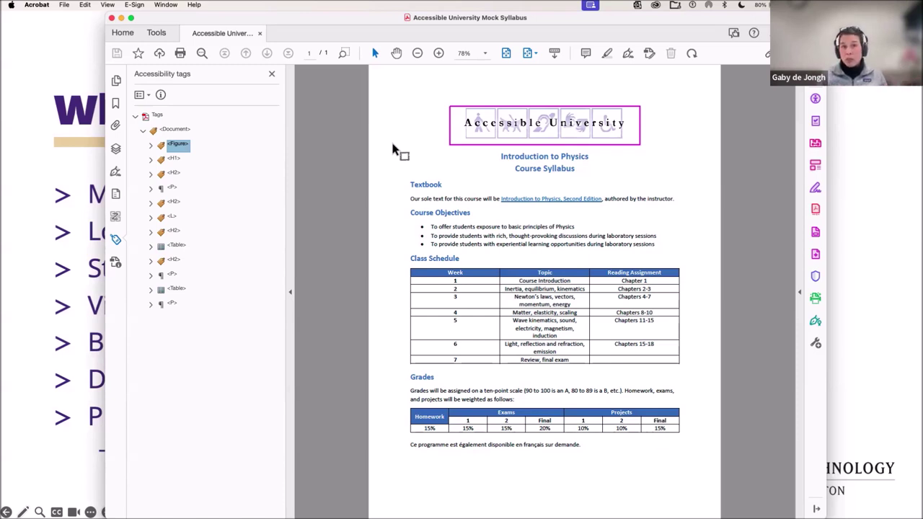
{"action": "key", "text": "Down"}
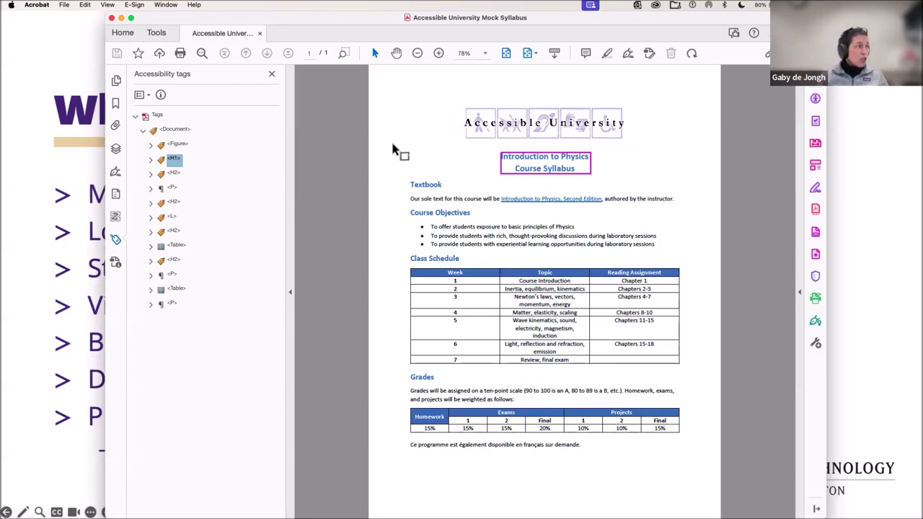
{"action": "key", "text": "Right"}
{"action": "key", "text": "Down"}
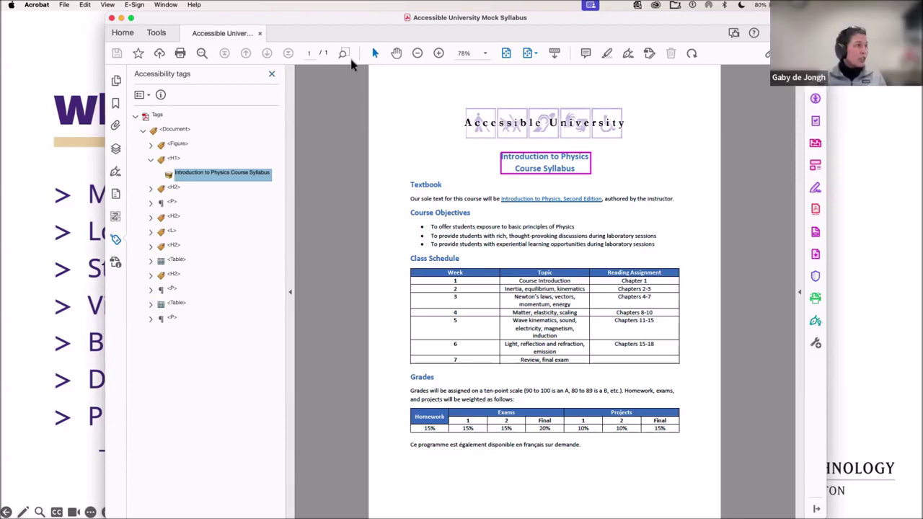
Step: Close the accessibility tags pane and show it again, and switch back to the slide presentation
{"action": "left_click", "coordinate": [271, 74]}
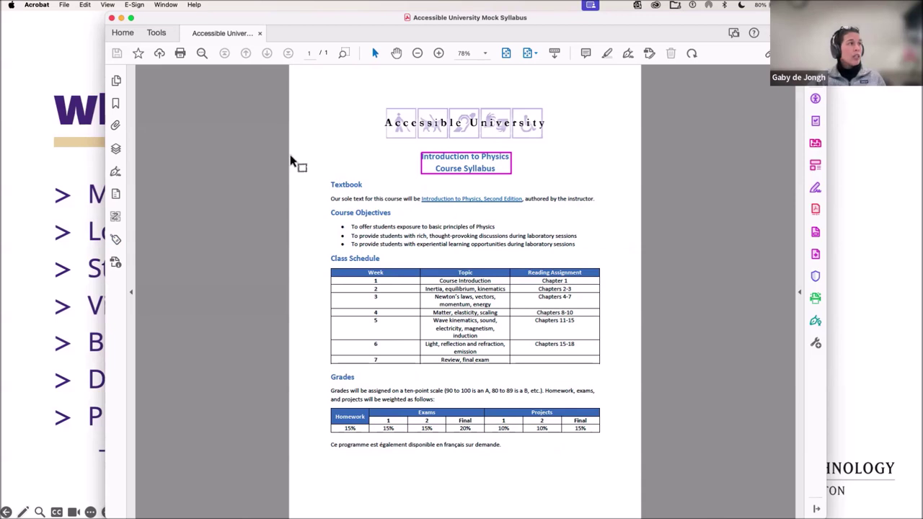
{"action": "left_click", "coordinate": [108, 5]}
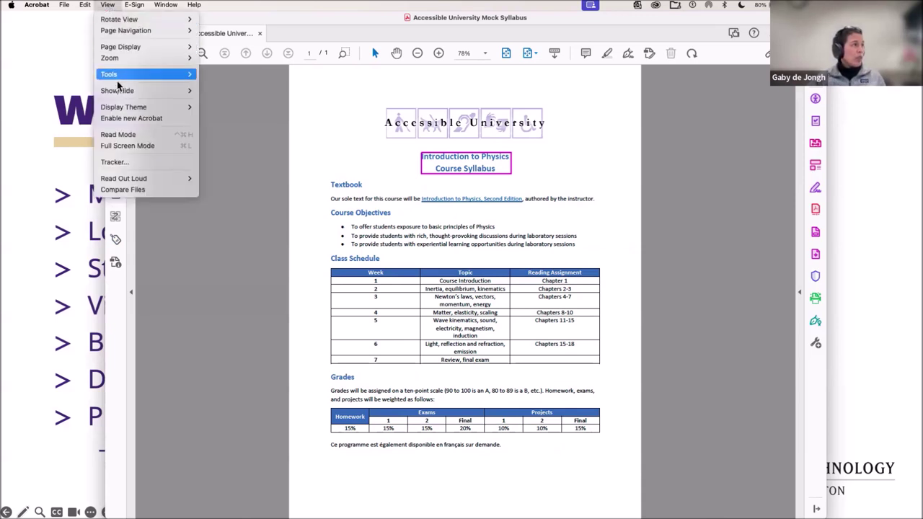
{"action": "mouse_move", "coordinate": [118, 93]}
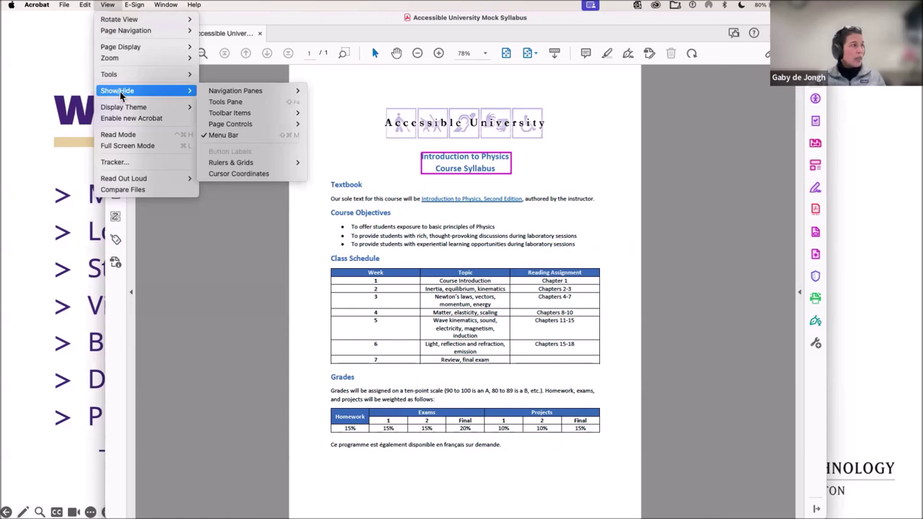
{"action": "mouse_move", "coordinate": [253, 96]}
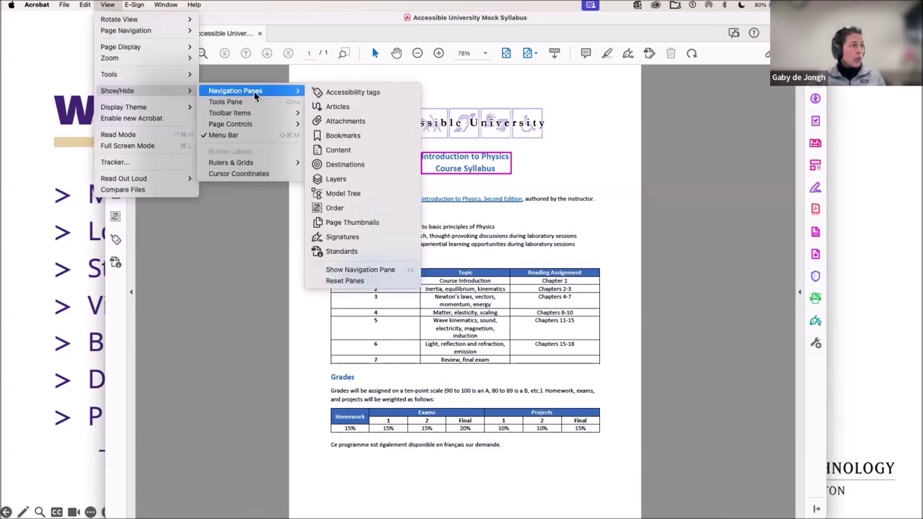
{"action": "left_click", "coordinate": [382, 92]}
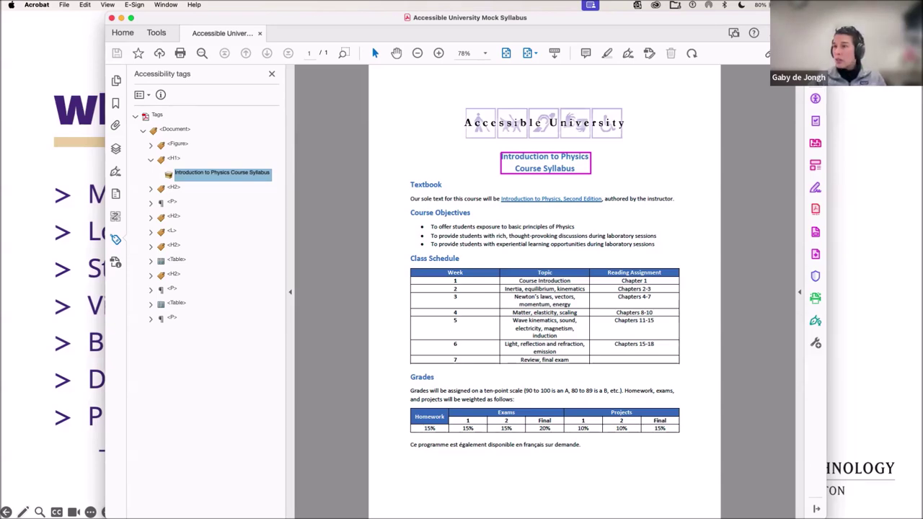
{"action": "key", "text": "super+Tab"}
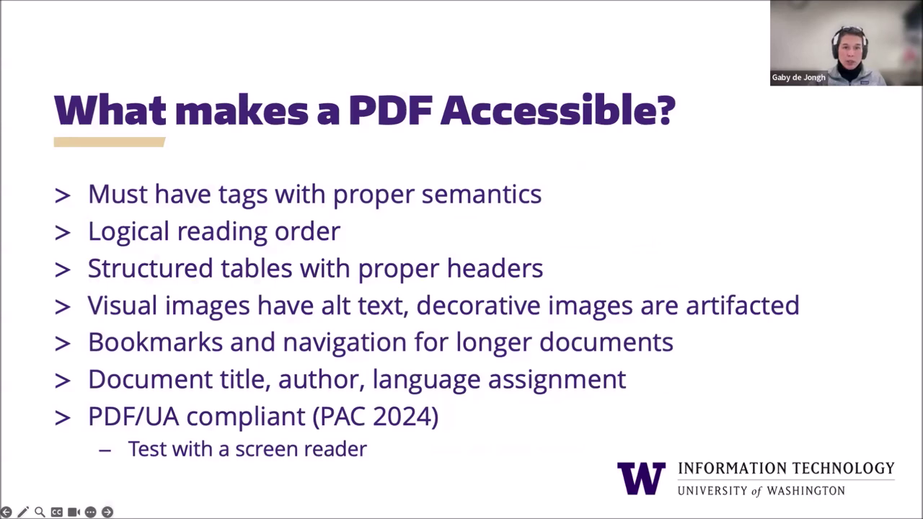